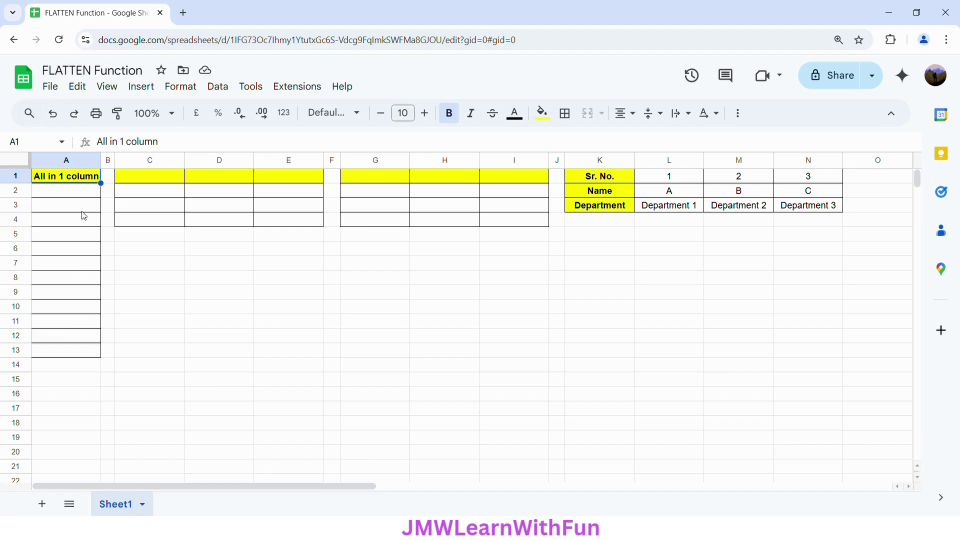
- Enter =FLATTEN(K1:N3) in A2 to list the whole source table in the "All in 1 column" column
left_click(77, 194)
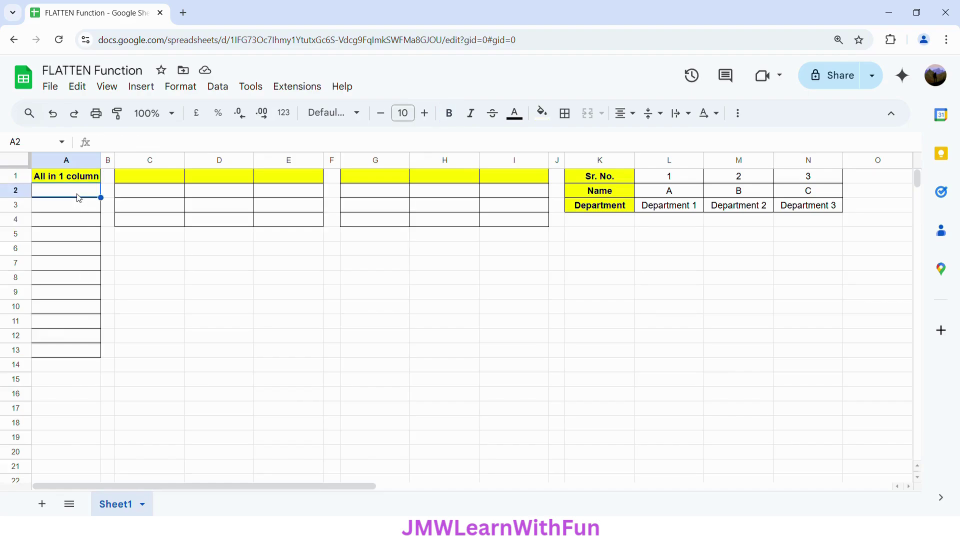
type("=F")
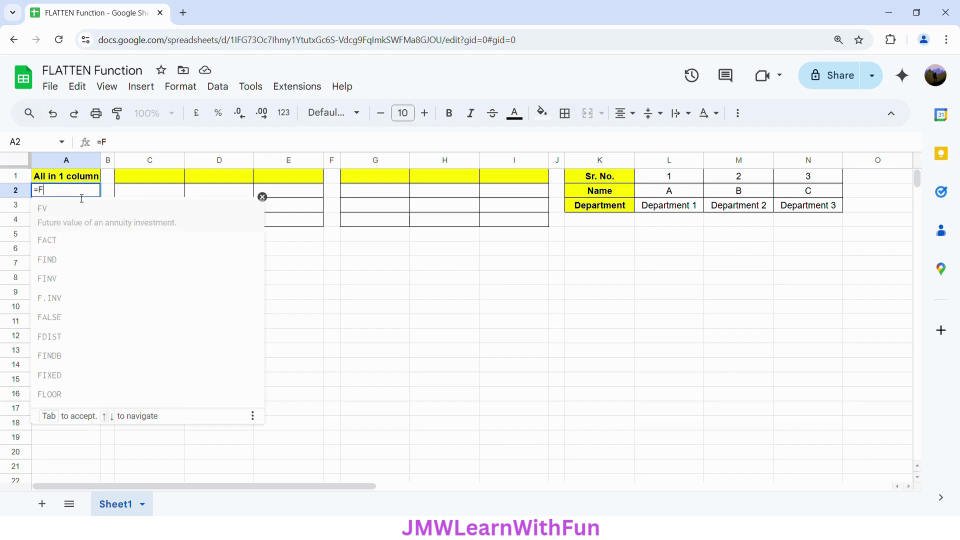
type("LATTEN")
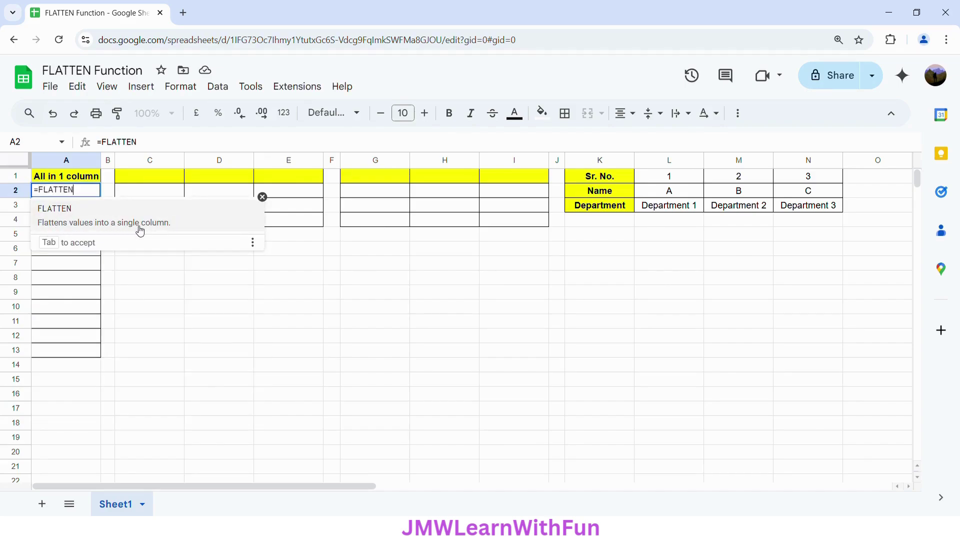
left_click(178, 229)
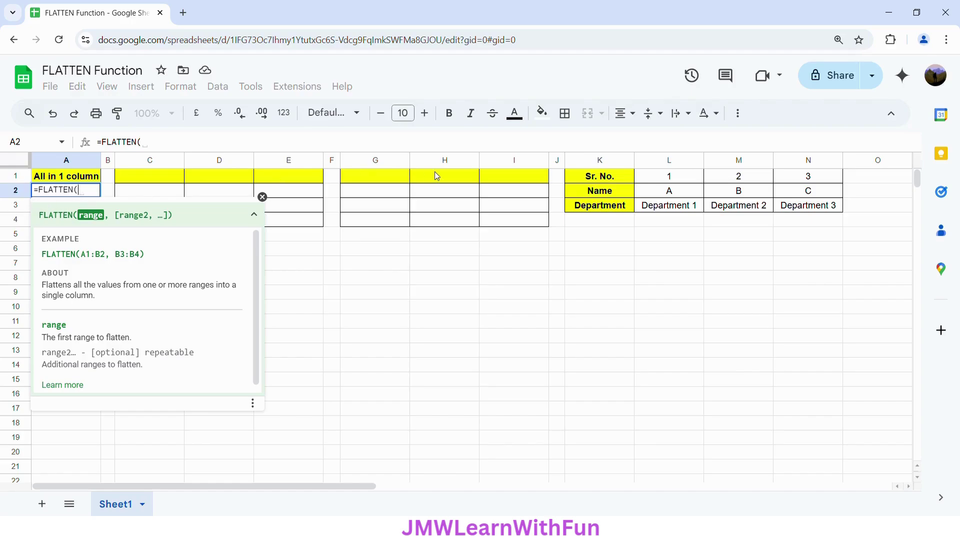
left_click_drag(584, 180, 806, 210)
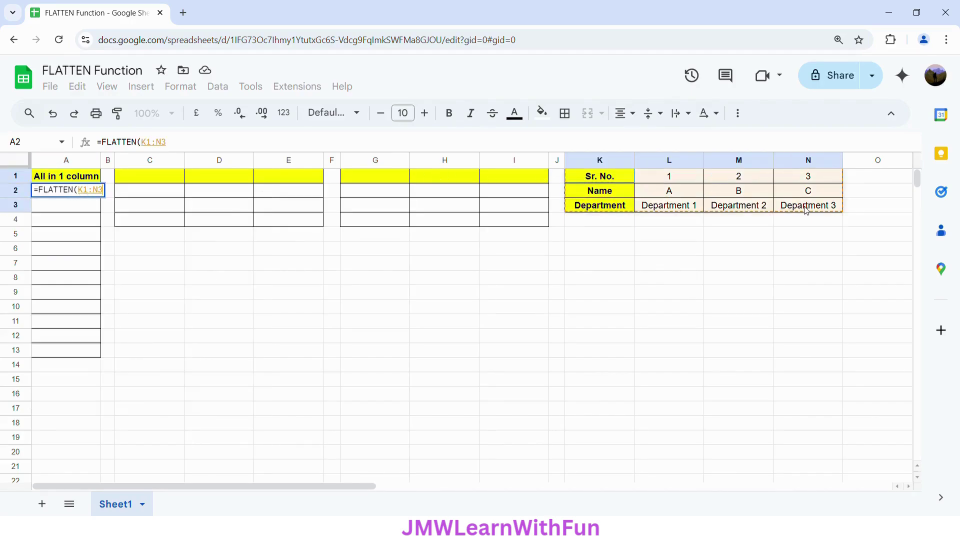
type(")")
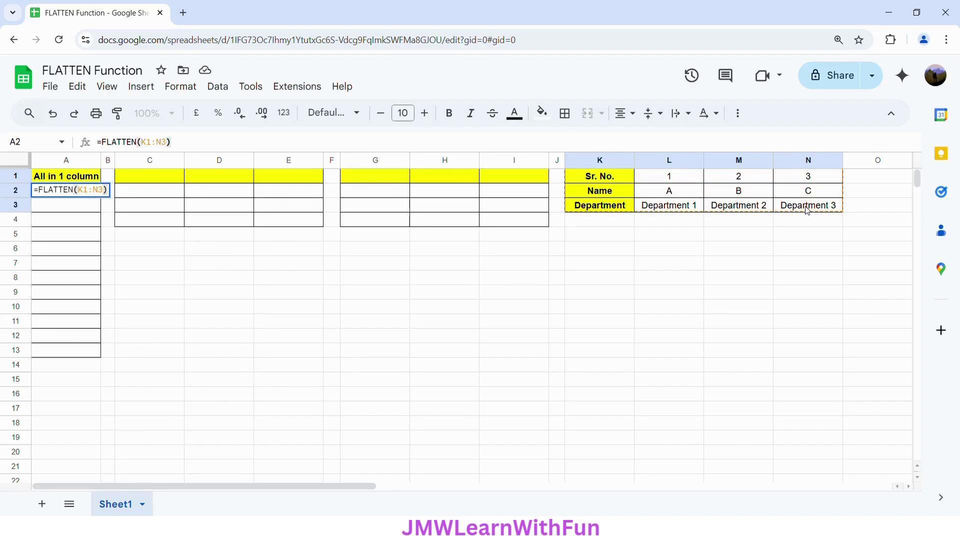
key("Return")
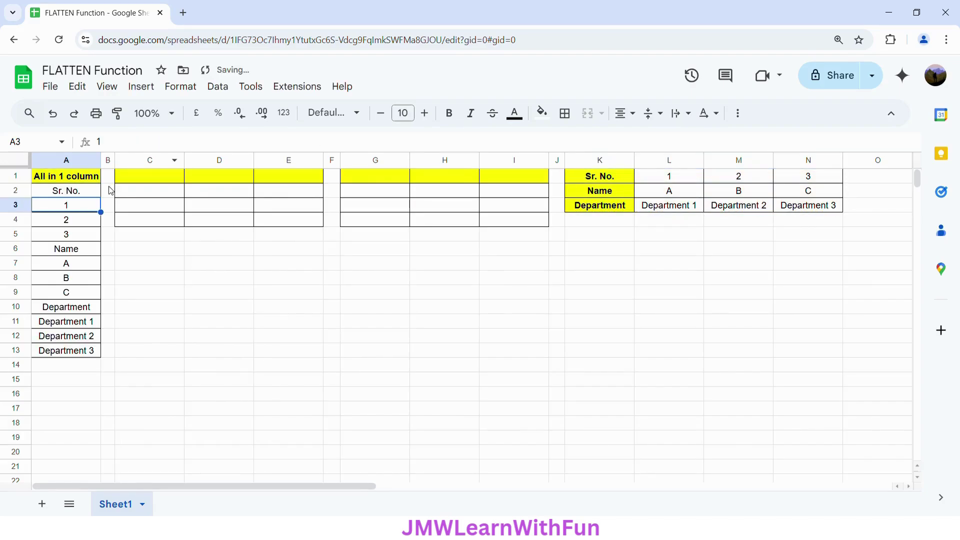
left_click(73, 180)
left_click(75, 196)
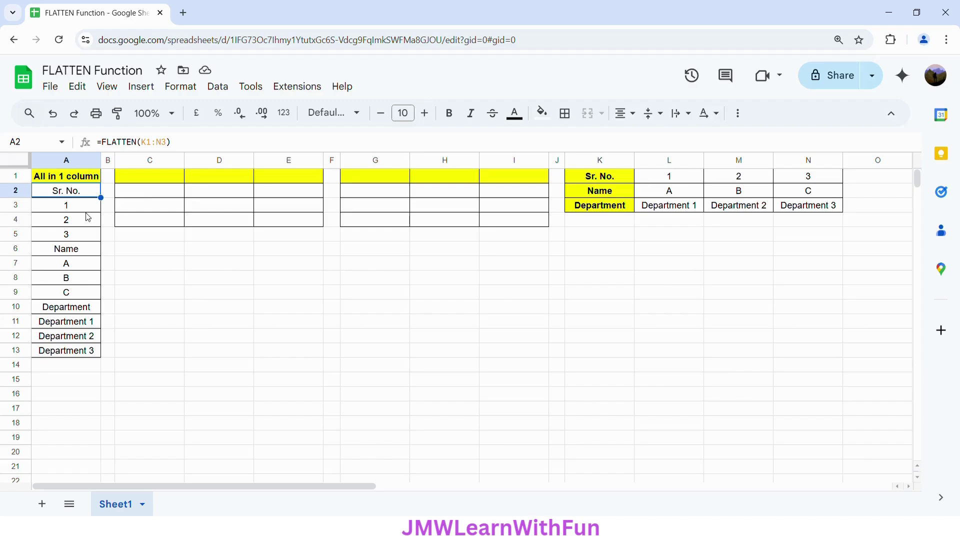
- Enter =FLATTEN(K1:N1) in C1 to turn the Sr. No. row into a column
left_click(159, 179)
left_click(151, 223)
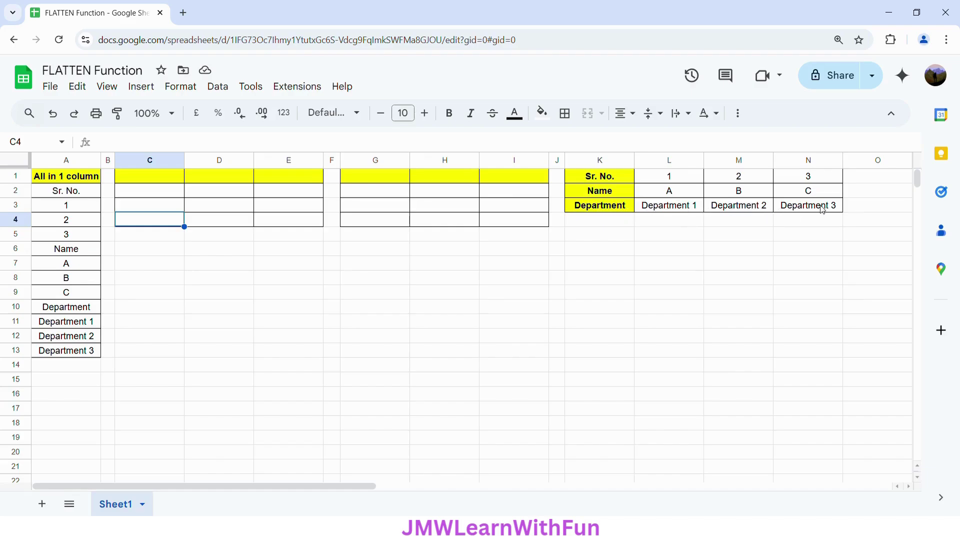
left_click(146, 180)
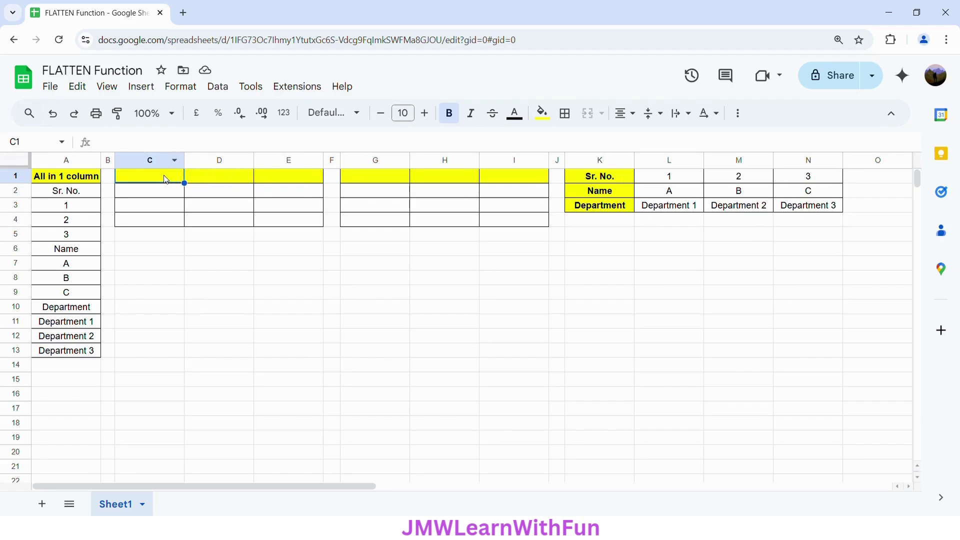
type("=")
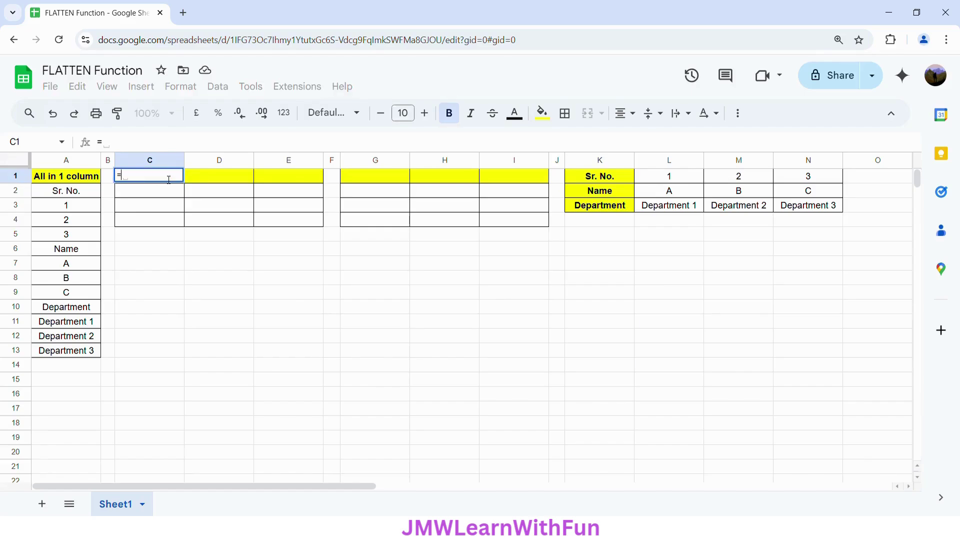
type("FLATTE")
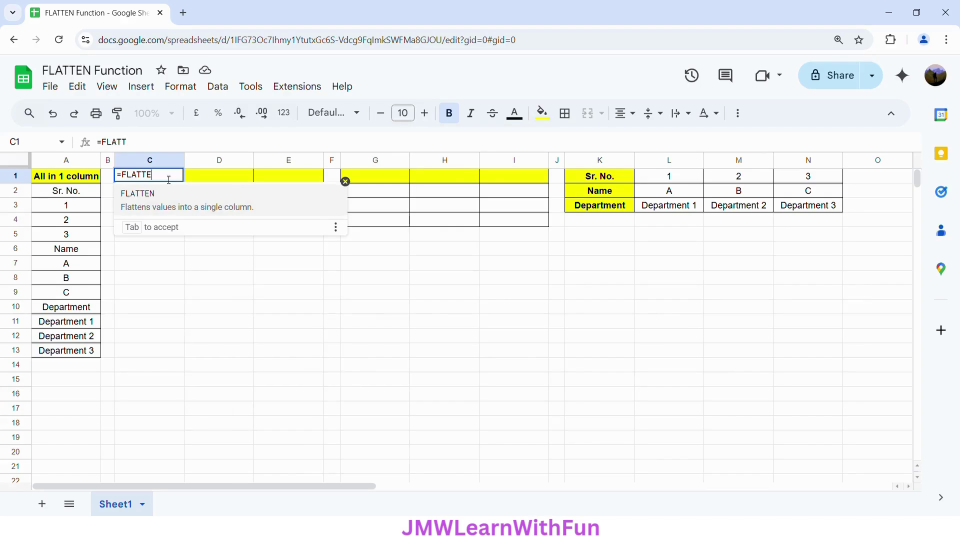
type("N(")
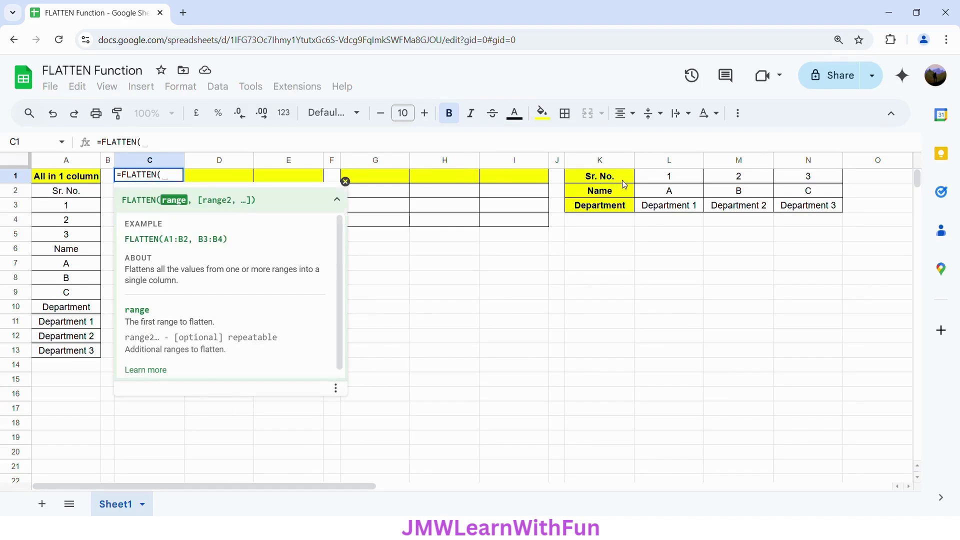
left_click_drag(609, 181, 809, 179)
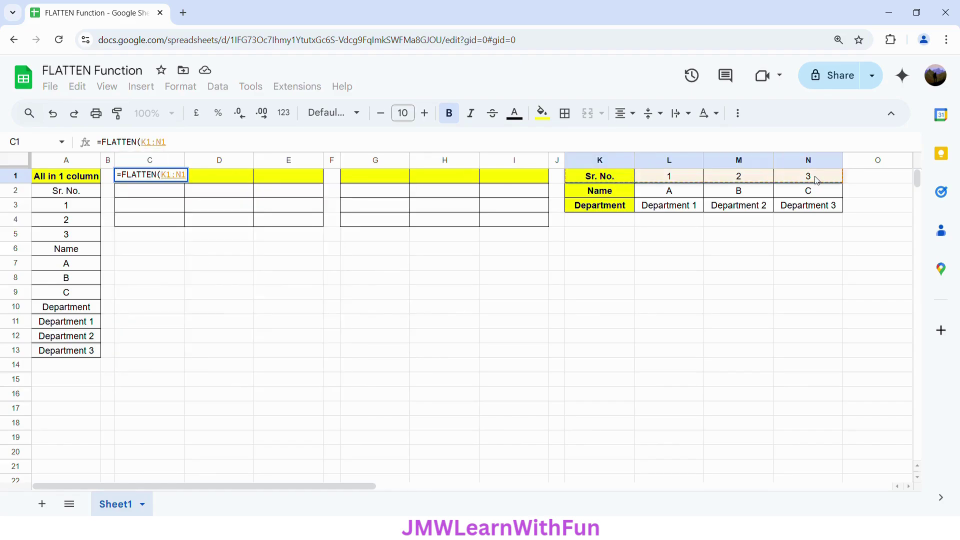
key("Return")
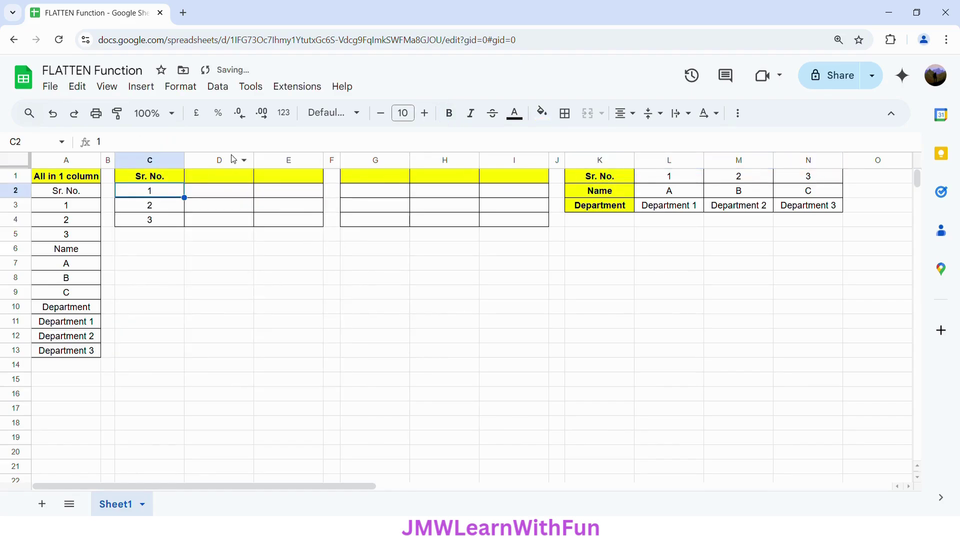
left_click(169, 181)
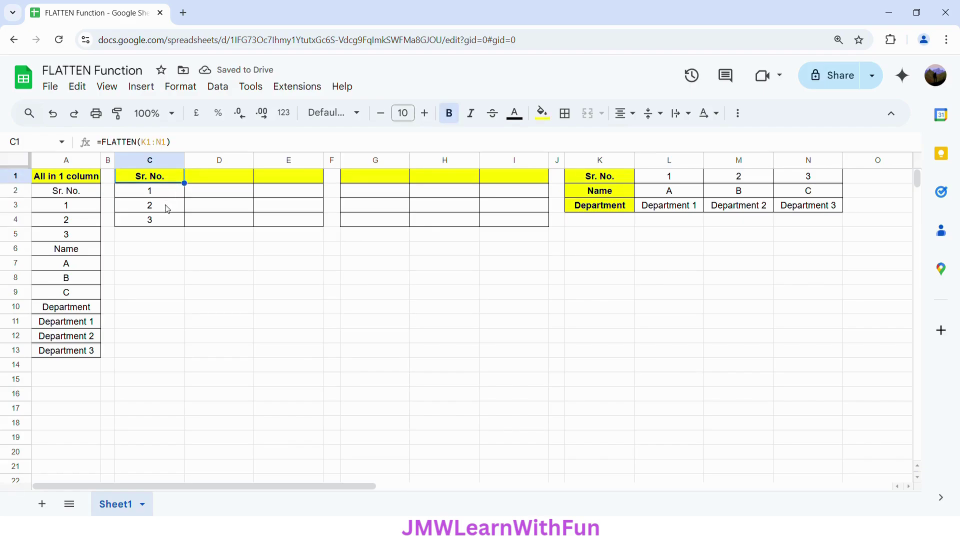
- Enter =FLATTEN(K2:N2) in D1 to turn the Name row into a column
left_click(202, 181)
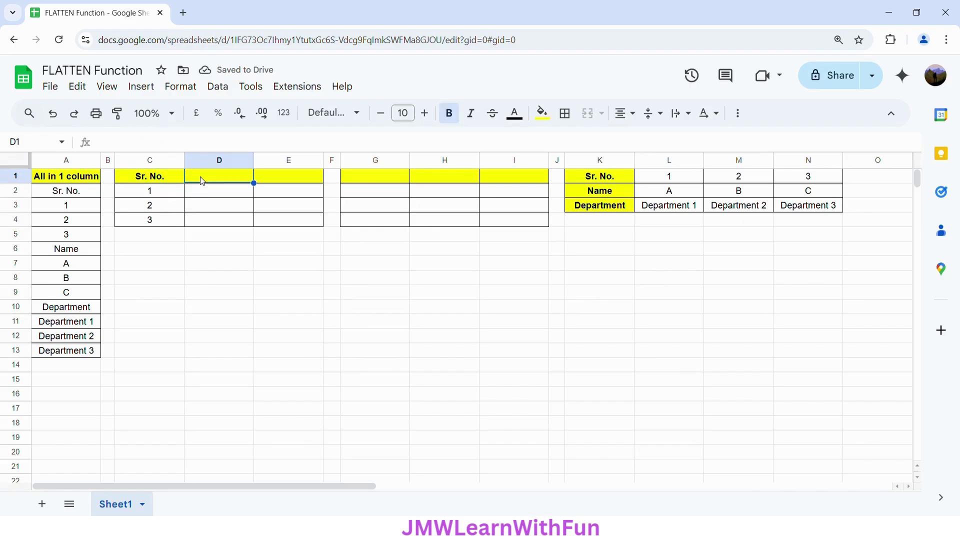
type("=FL")
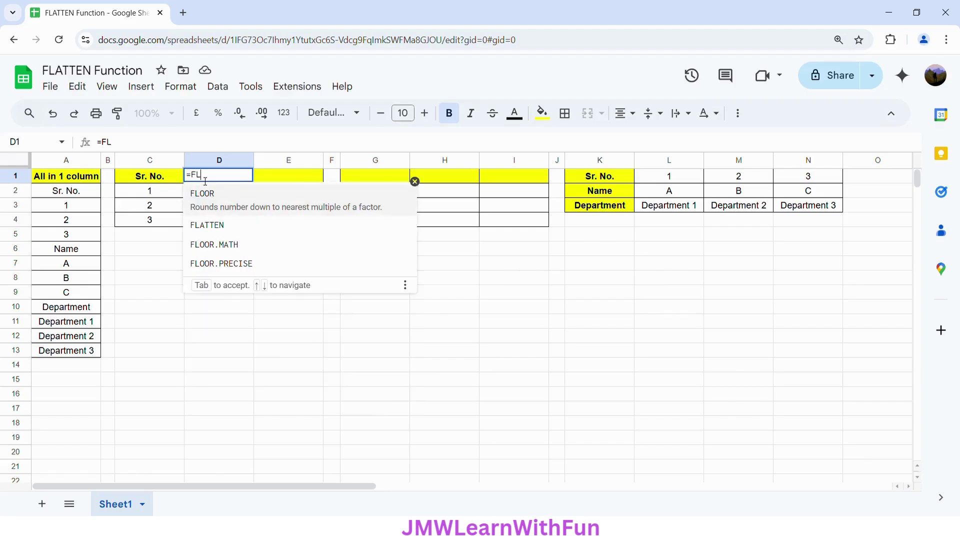
type("ATTEN(")
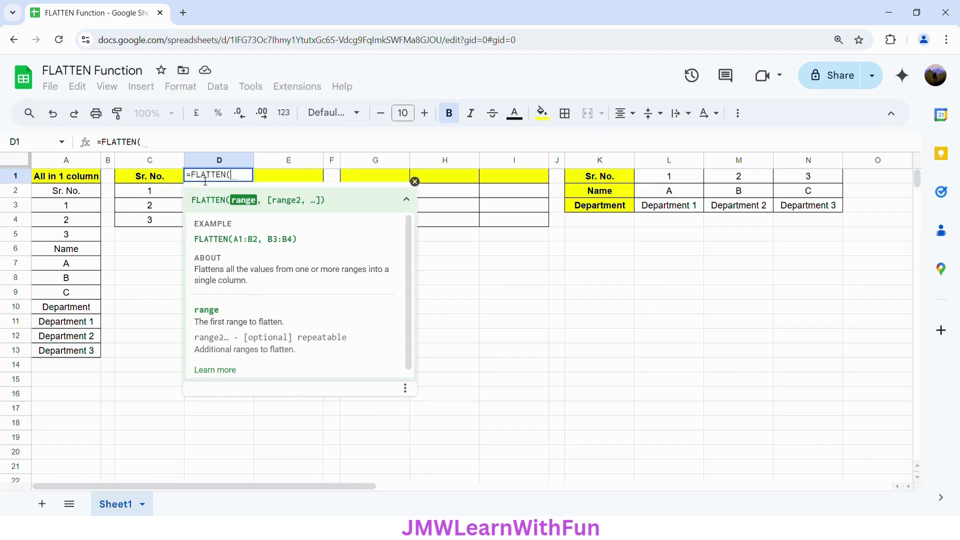
left_click(597, 195)
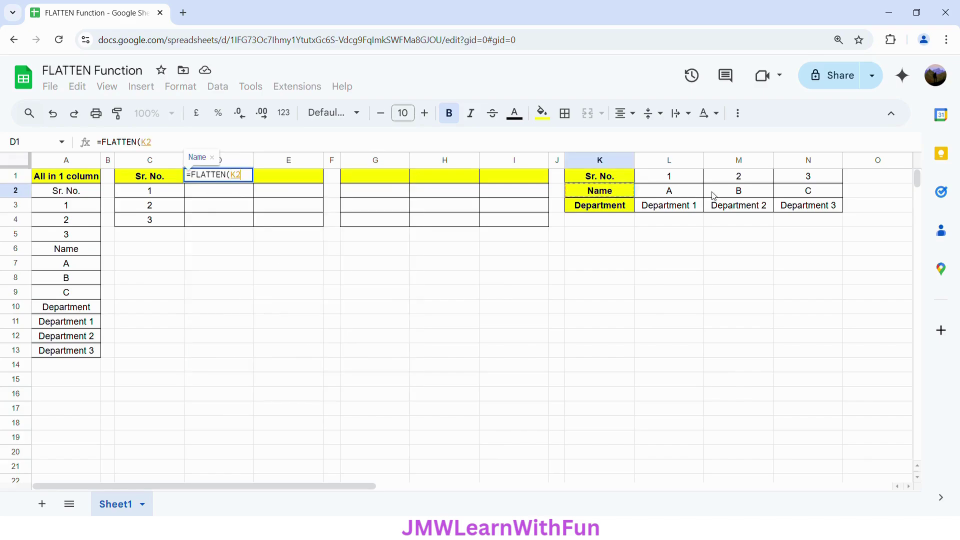
left_click_drag(621, 197, 797, 195)
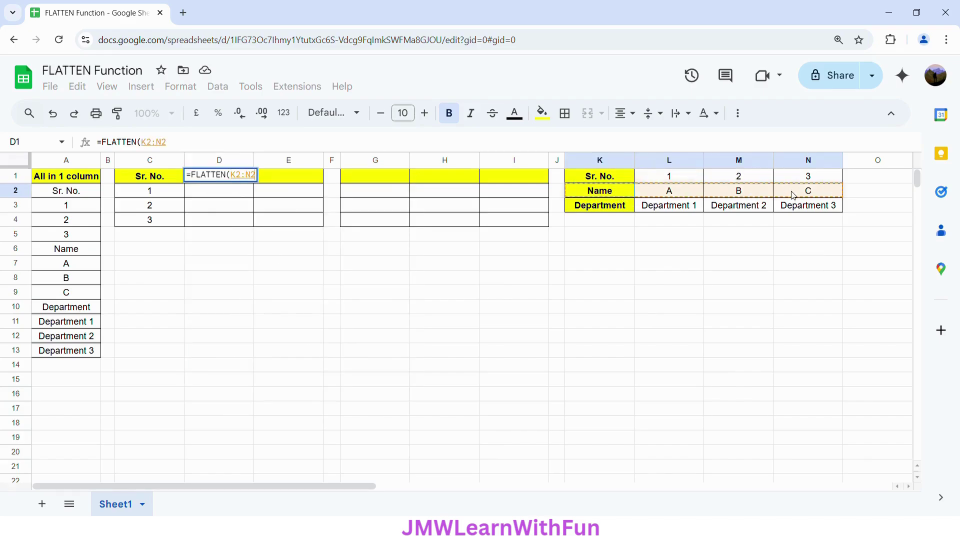
key("Return")
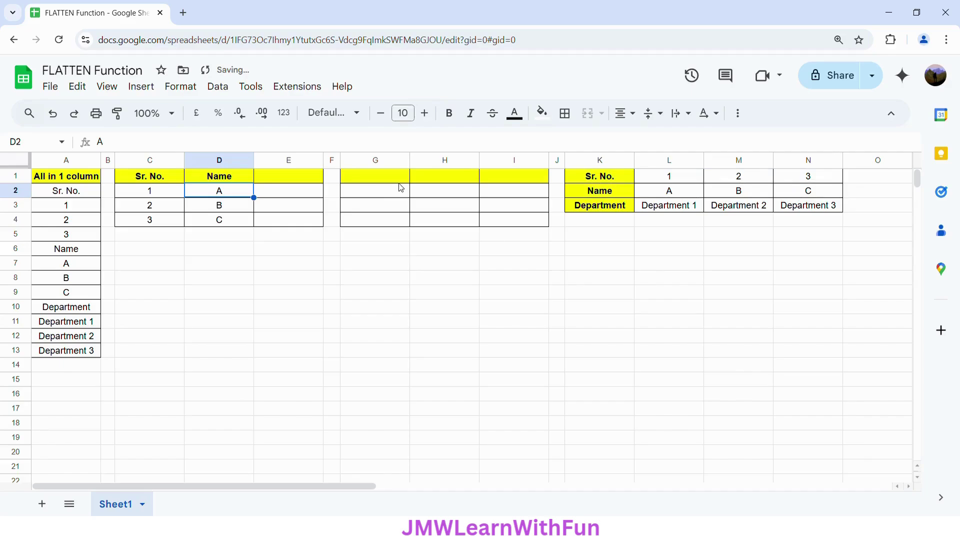
left_click(236, 181)
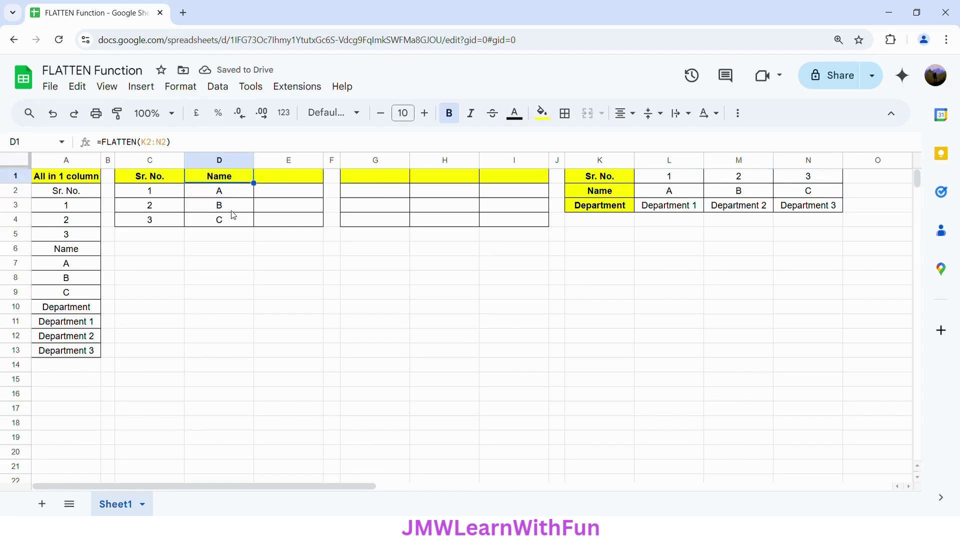
- Enter =FLATTEN(K3:N3) in E1 to turn the Department row into a column
left_click(274, 179)
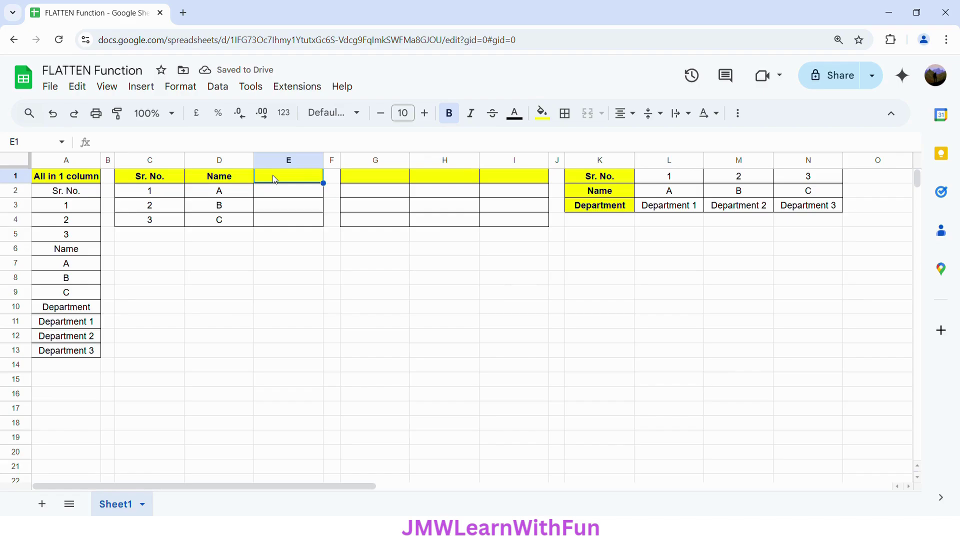
type("=")
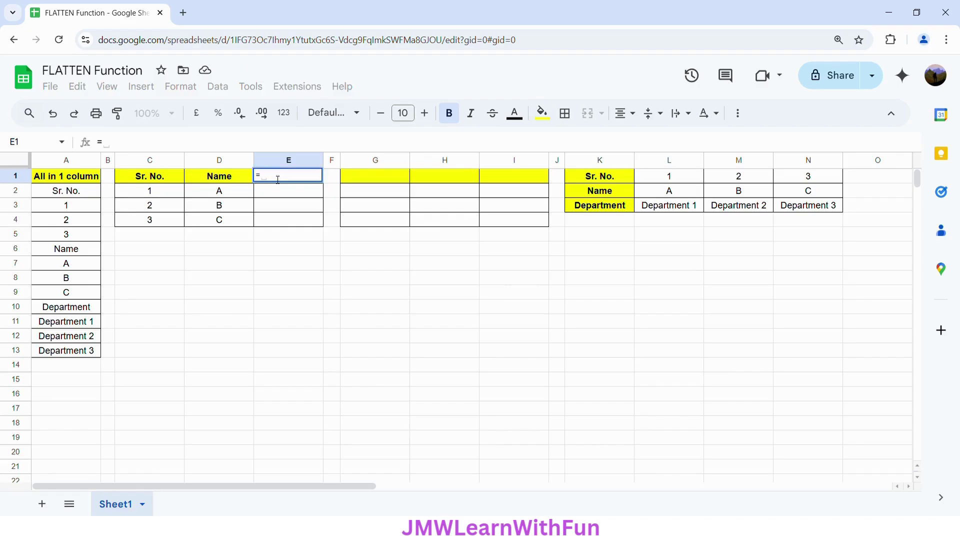
type("FLATT")
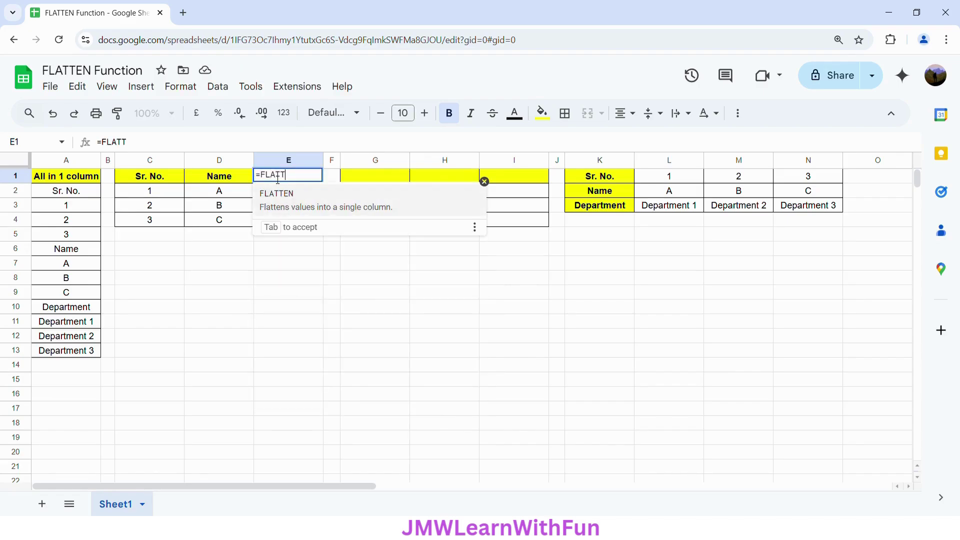
type("EN(")
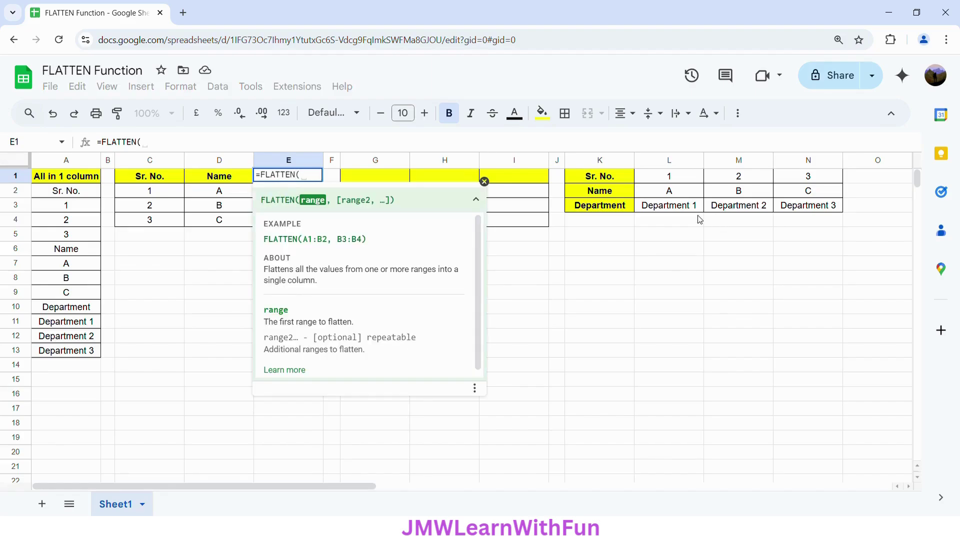
left_click_drag(600, 212, 815, 210)
key("Return")
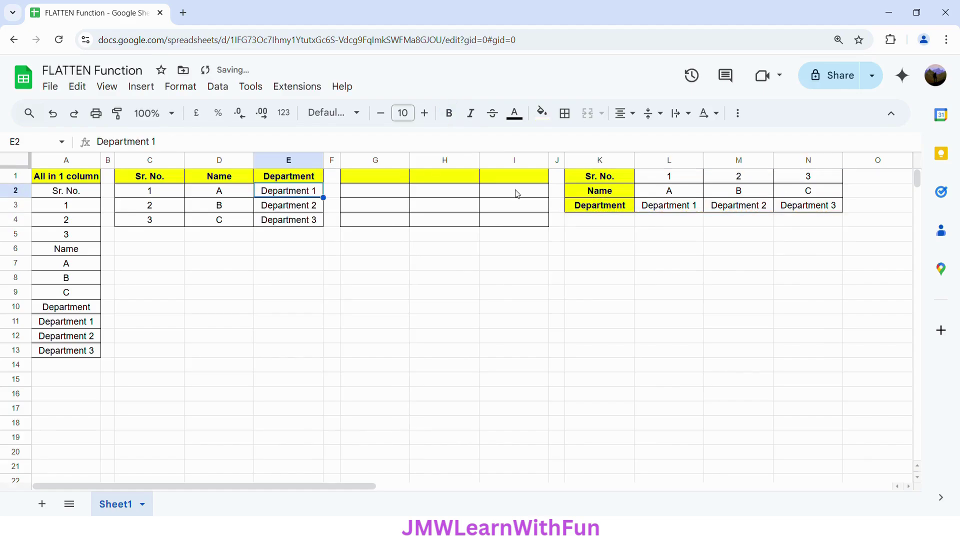
left_click(318, 181)
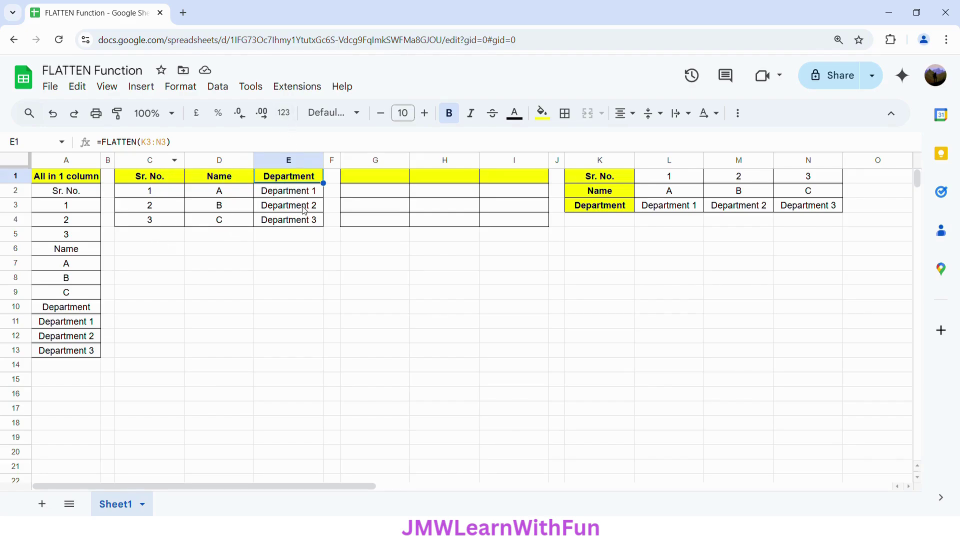
- Review the separate FLATTEN formulas in C1, D1 and E1 and the single-column formula in A2
left_click(378, 176)
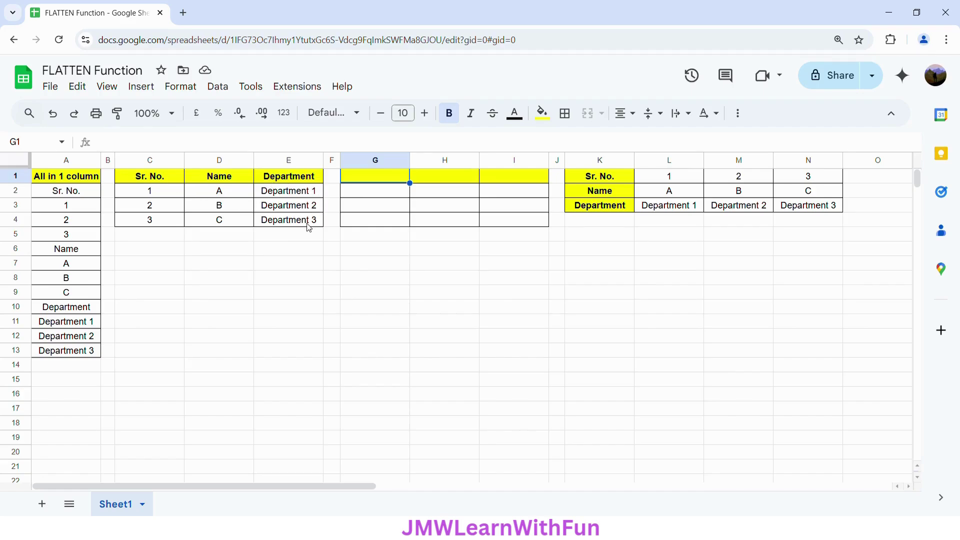
left_click(157, 180)
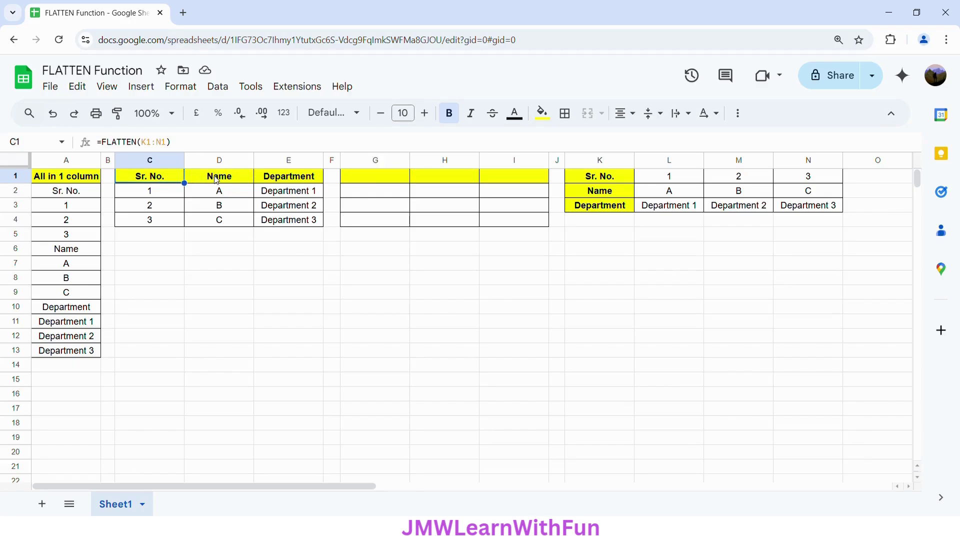
left_click(211, 180)
key("Right")
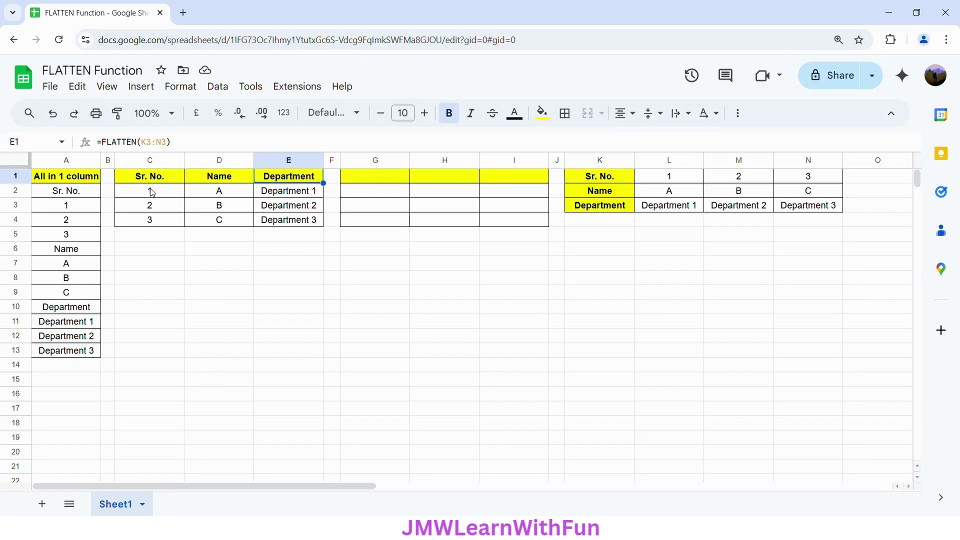
left_click(384, 180)
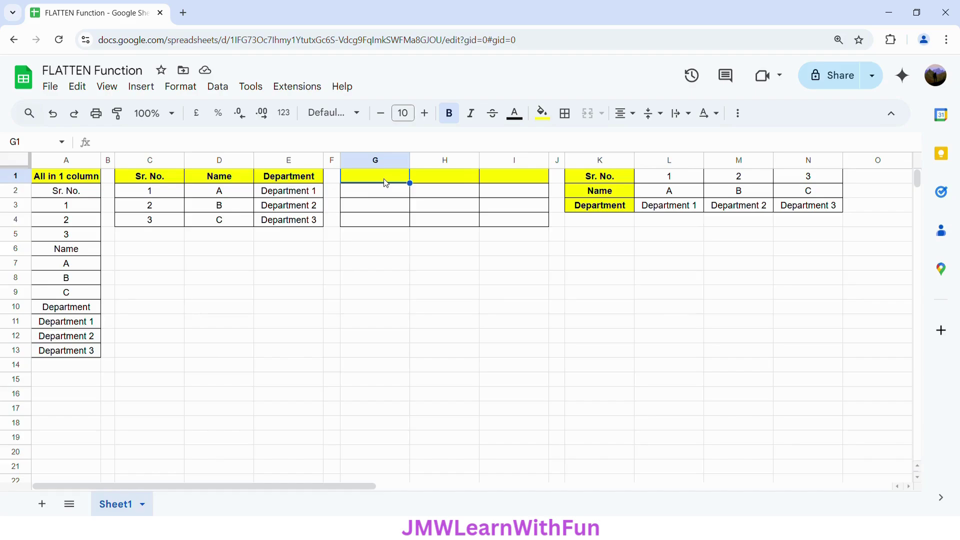
left_click(84, 196)
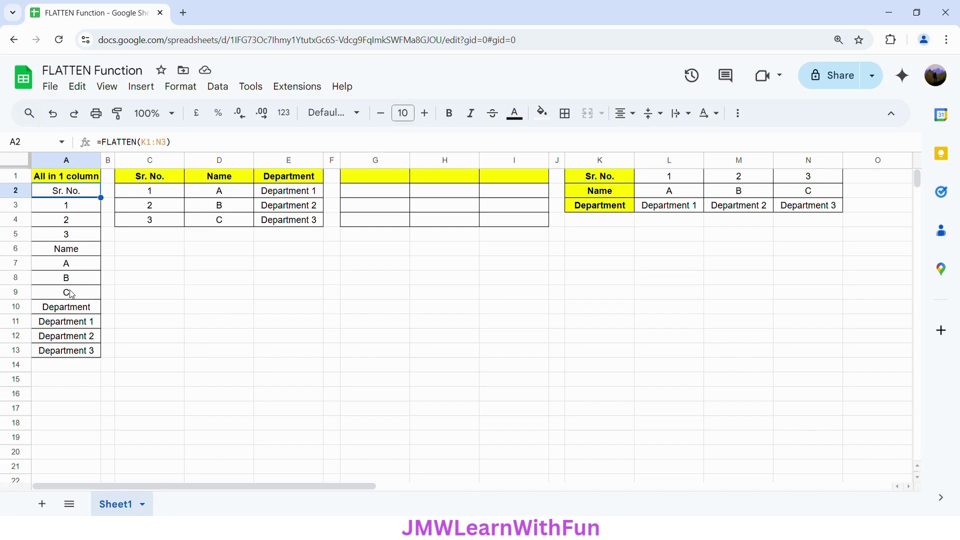
- Write =FLATTEN(K1:N3) in G1 as the base formula for the second vertical table
left_click(370, 181)
type("=")
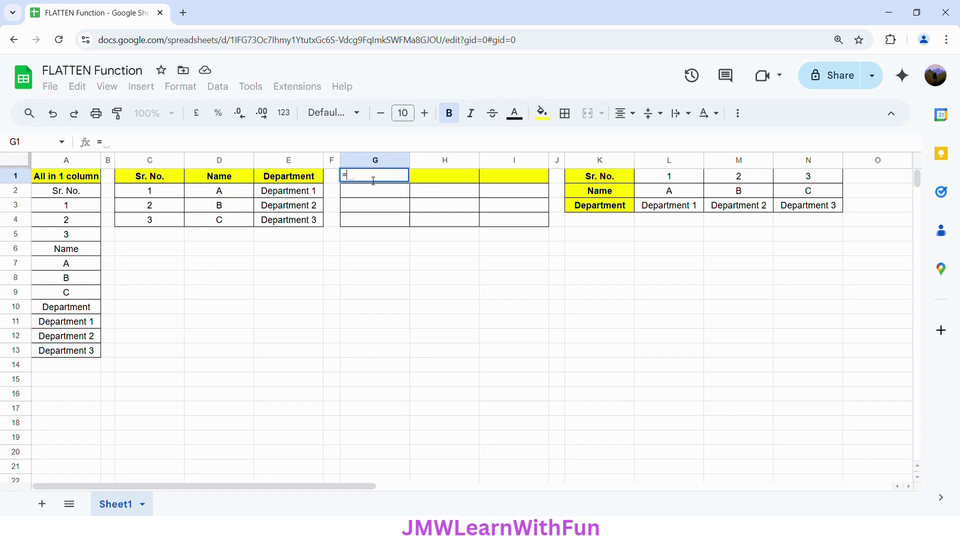
type("FLATTEN")
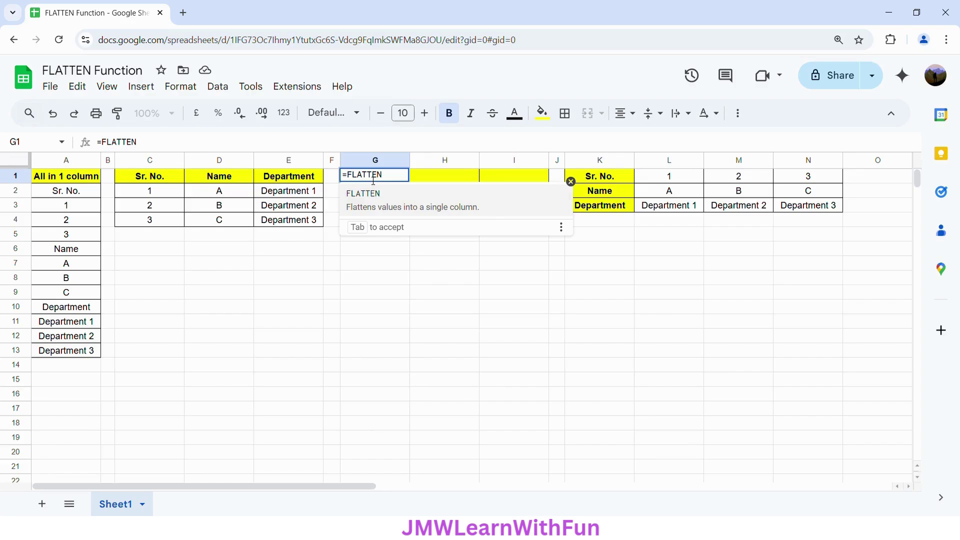
type("(")
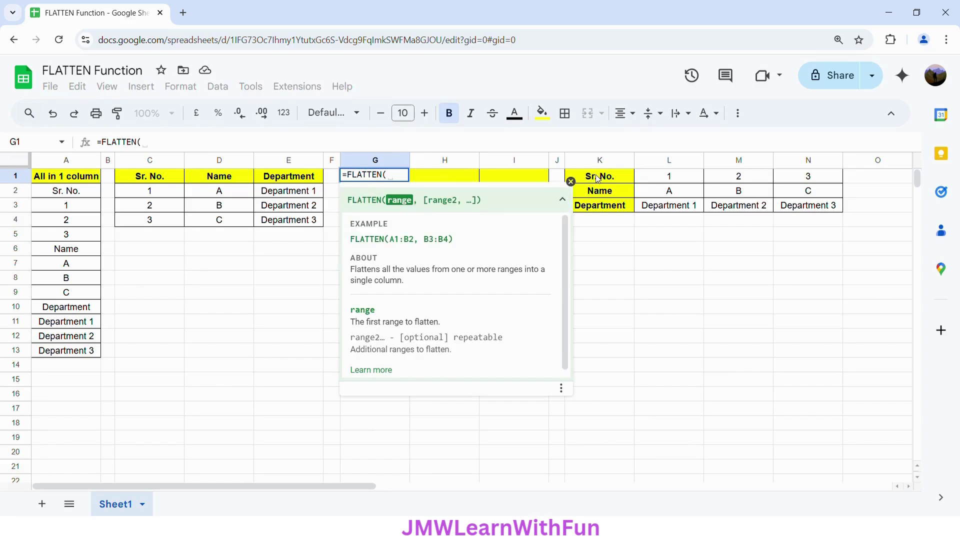
left_click_drag(602, 181, 810, 213)
type(")")
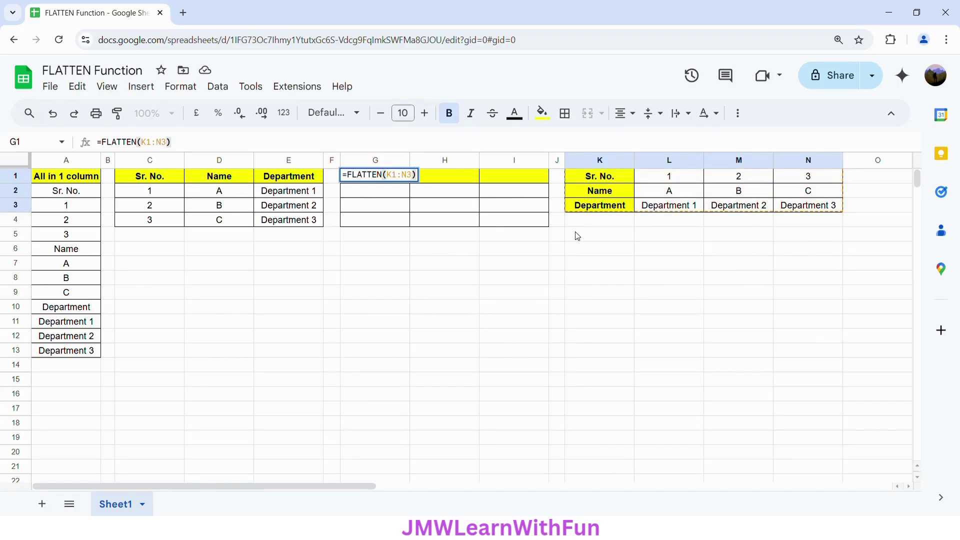
- Wrap G1's FLATTEN formula in WRAPCOLS with a wrap count of 4, giving =WRAPCOLS(FLATTEN(K1:N3),4), and enter it
left_click(352, 178)
type("WRAPCOL")
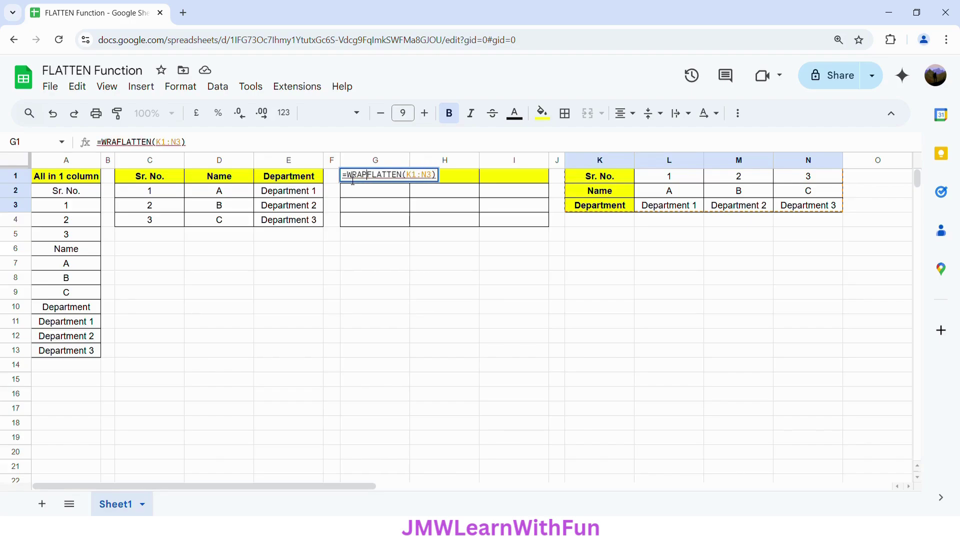
type("S")
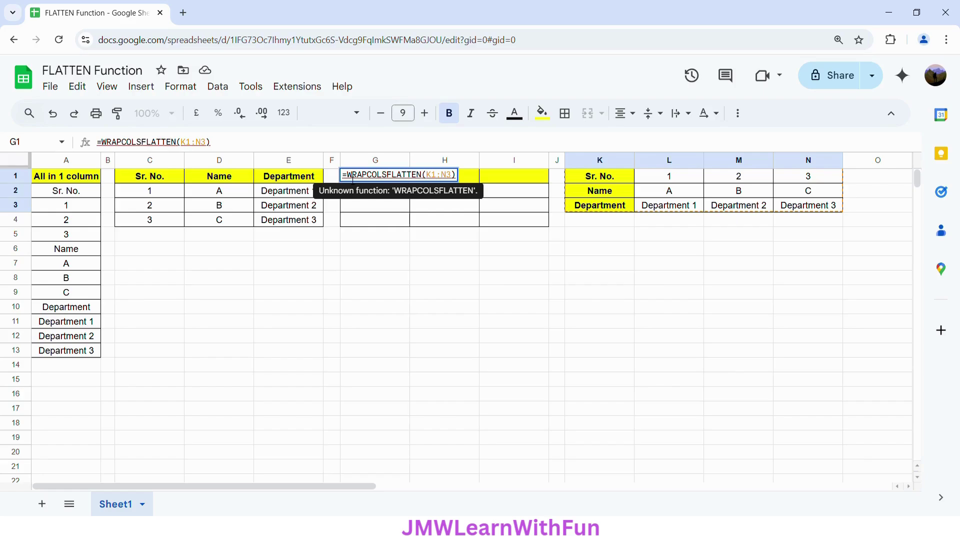
type("(")
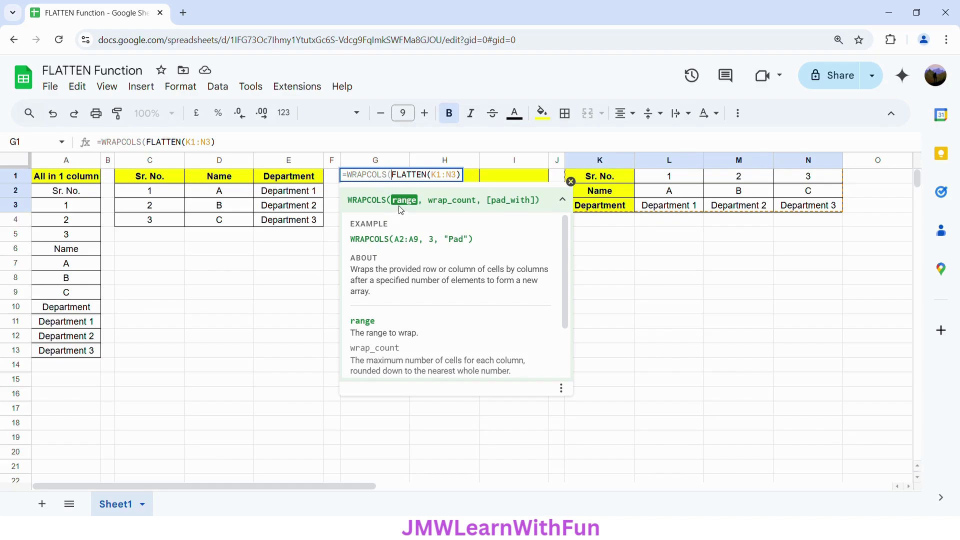
left_click(465, 181)
type(",4")
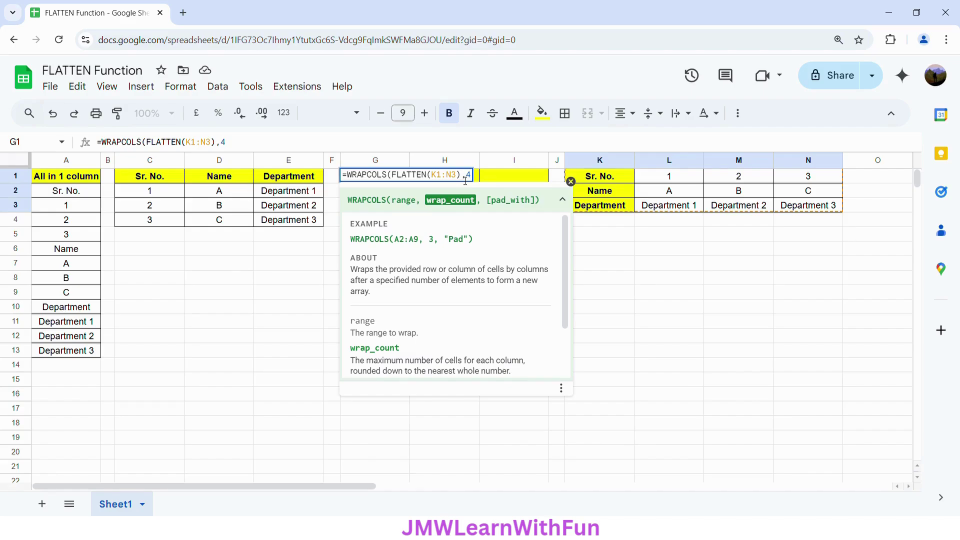
type(")")
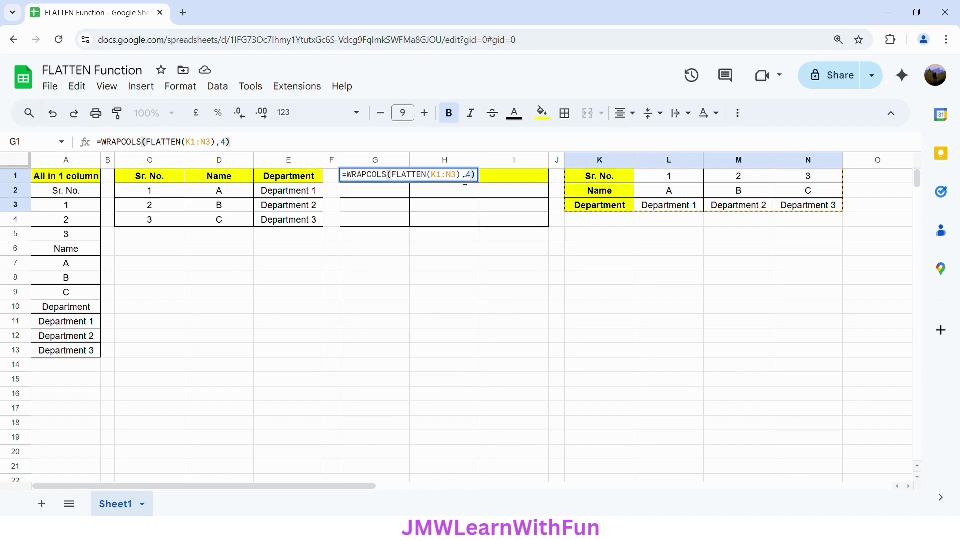
key("Return")
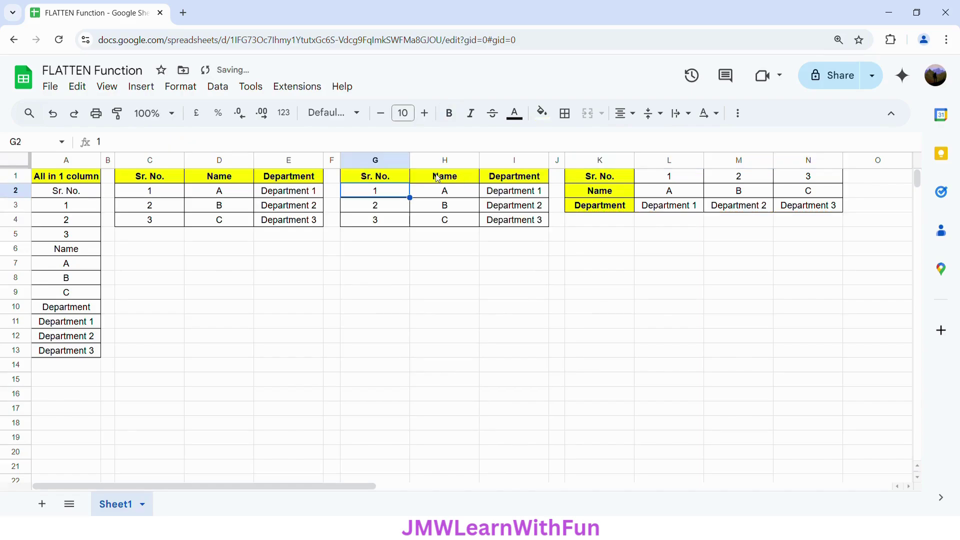
left_click(374, 181)
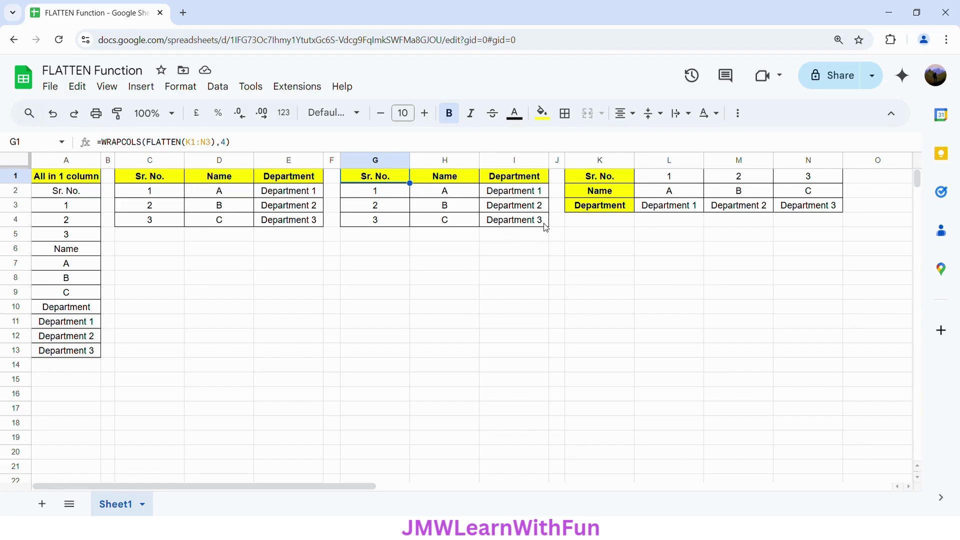
- Clear the Department 2 entry from M3 in the source table
left_click(739, 206)
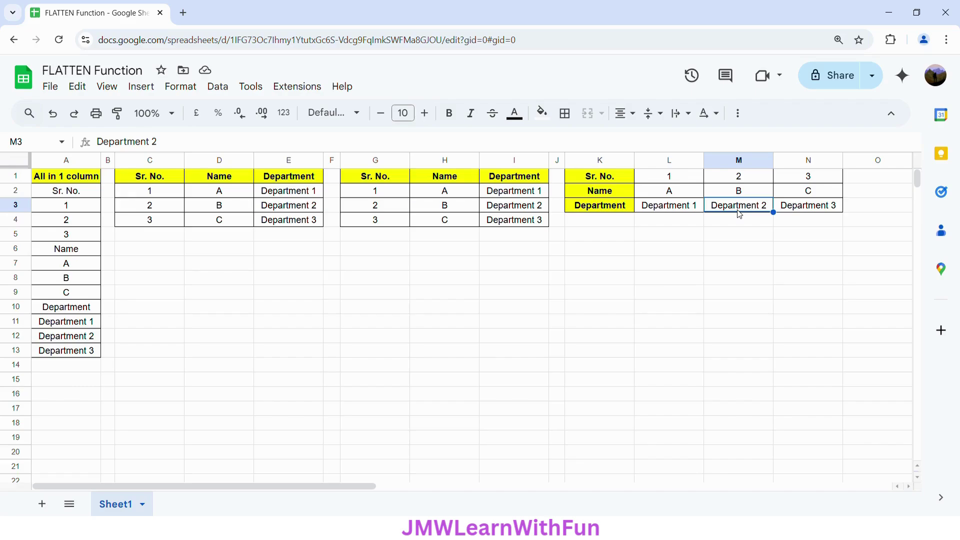
key("Delete")
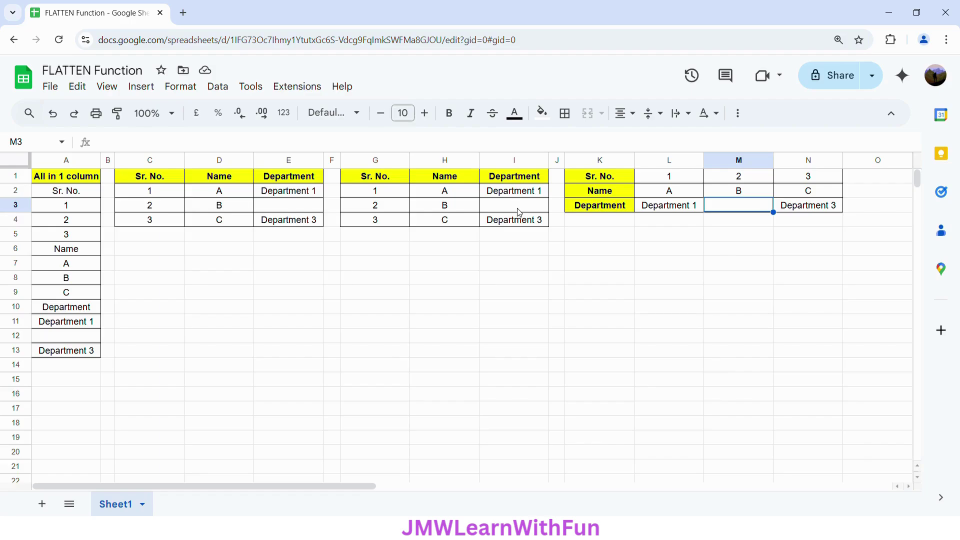
- Nest G1's WRAPCOLS formula inside IF(ISBLANK(...)) with "TBD" as the value for blank cells
left_click(403, 181)
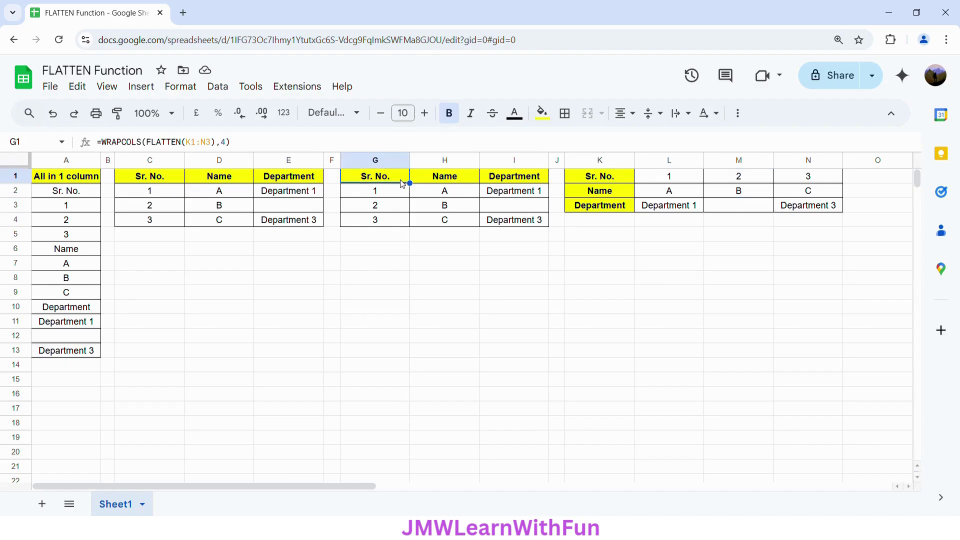
left_click(106, 145)
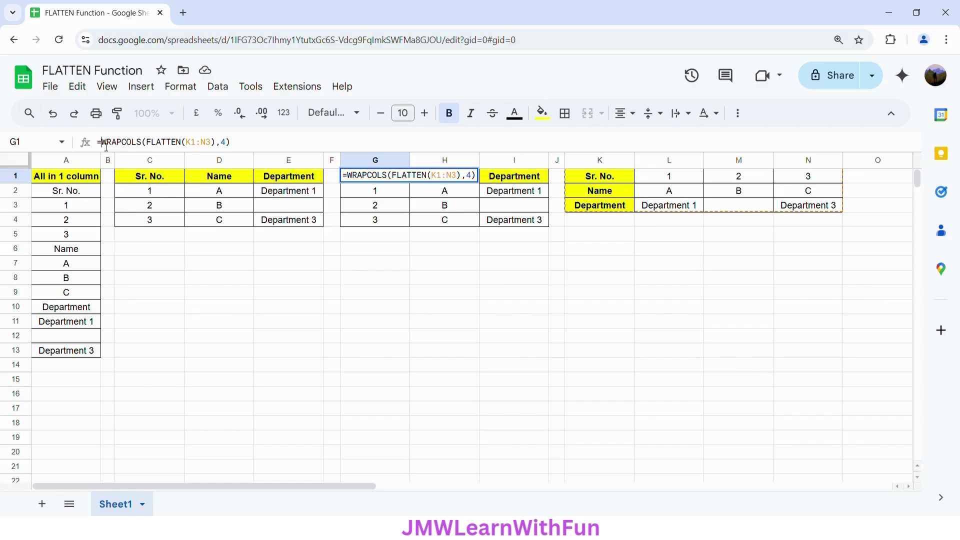
type("IF(")
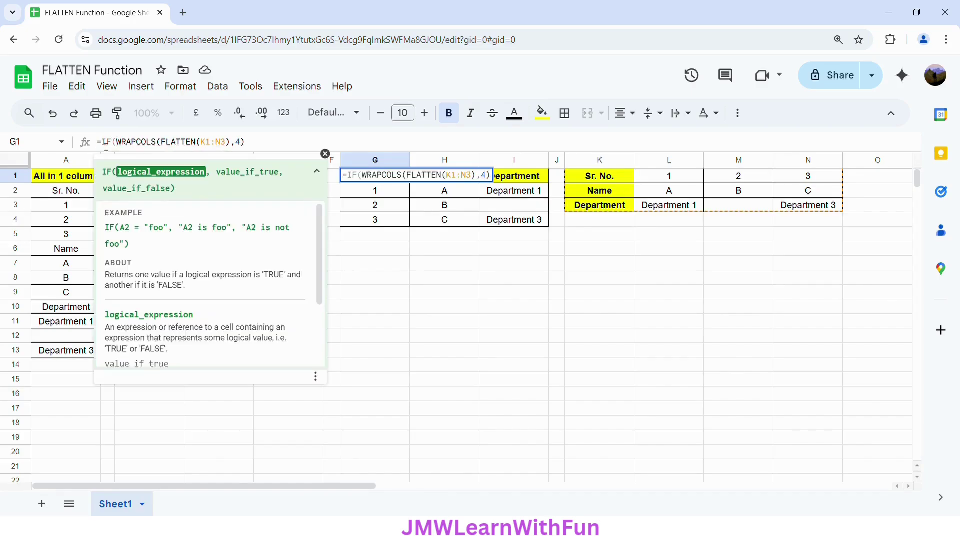
type("ISBLA")
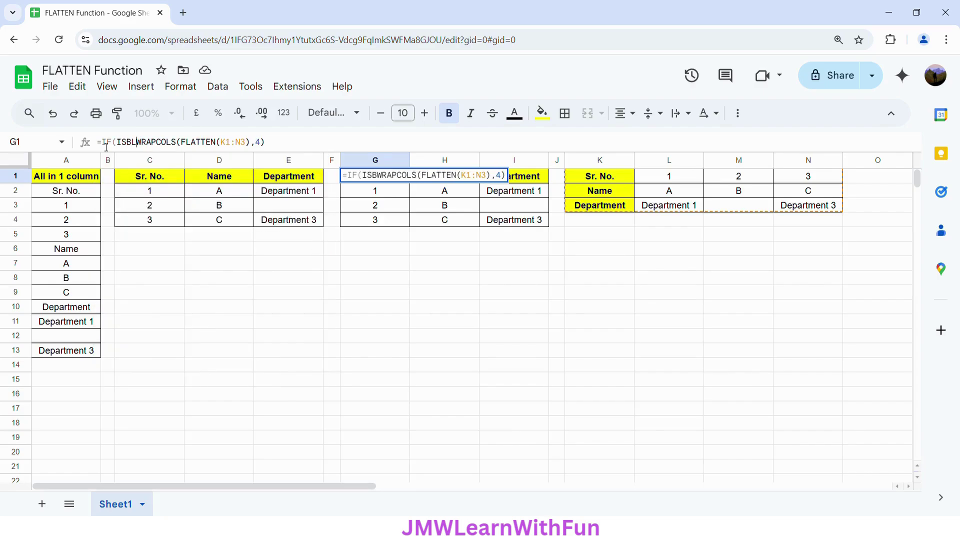
type("NK(")
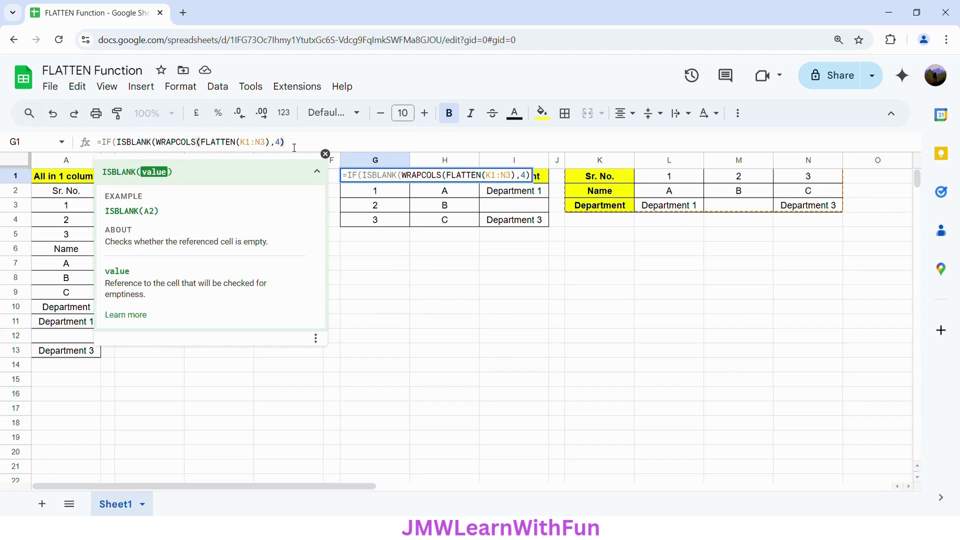
type(")")
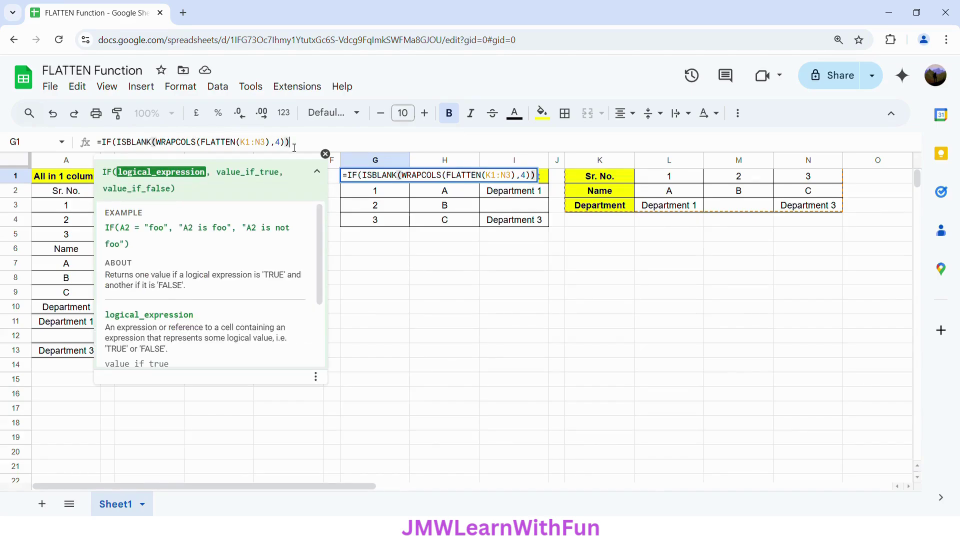
type(",\"TBD\",")
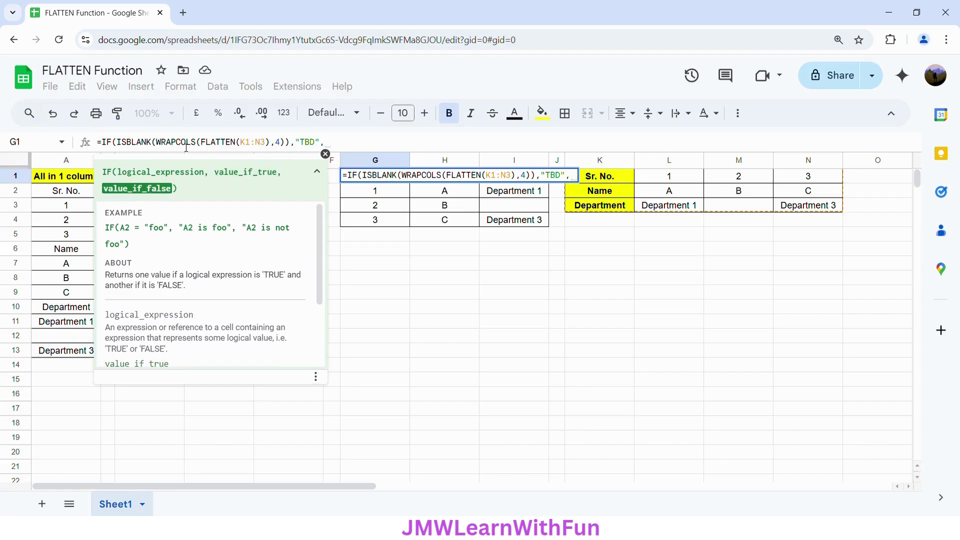
- Copy WRAPCOLS(FLATTEN(K1:N3),4) into the IF's value-if-false argument and close the IF function
left_click_drag(160, 145, 289, 145)
key("ctrl+c")
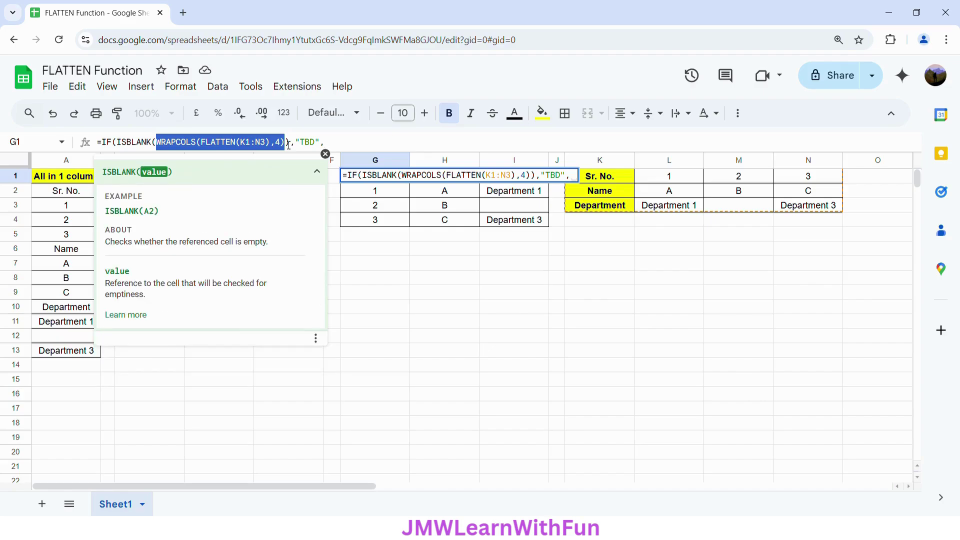
left_click(364, 150)
key("ctrl+v")
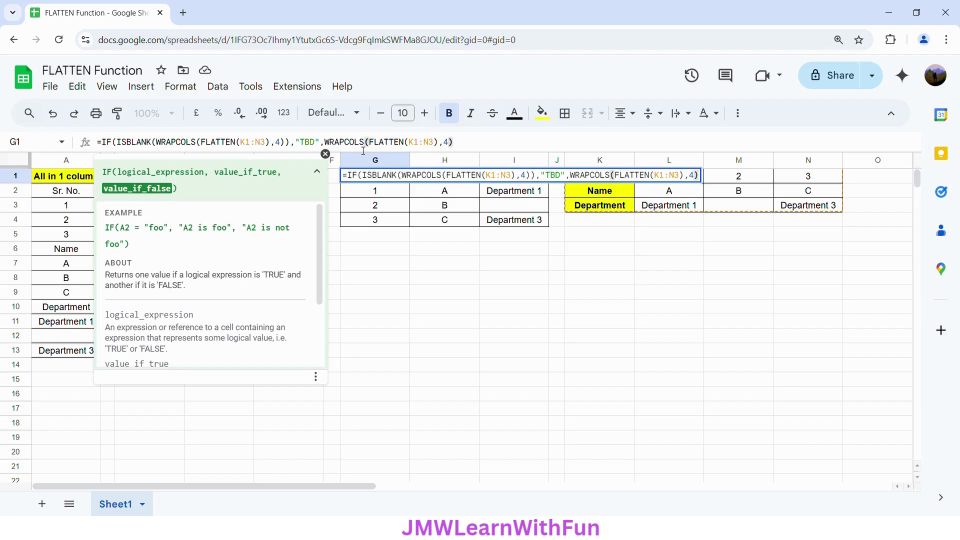
type(")")
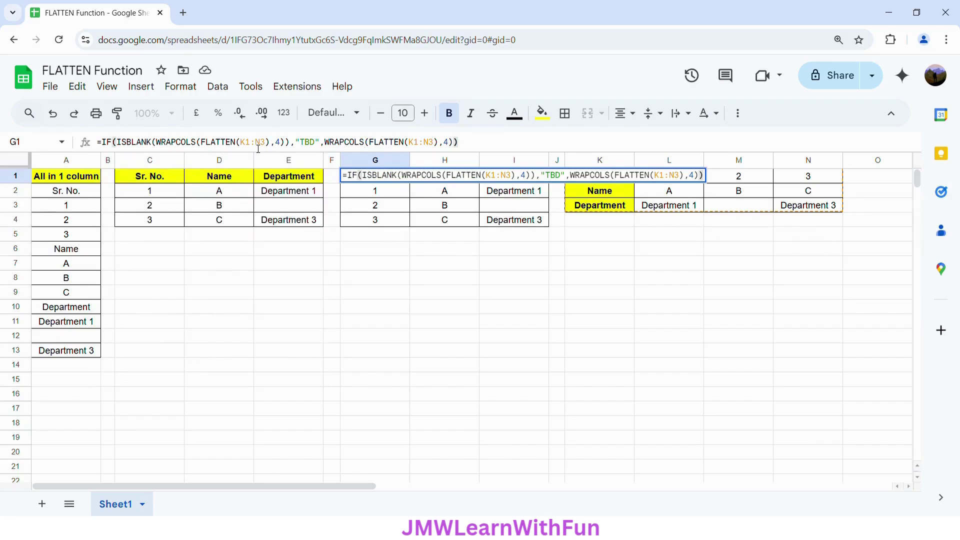
- Enclose the whole IF formula in G1 in ARRAYFORMULA, enter it, and check cells I3 and G1
left_click(107, 144)
type("ARRAYFORMULA")
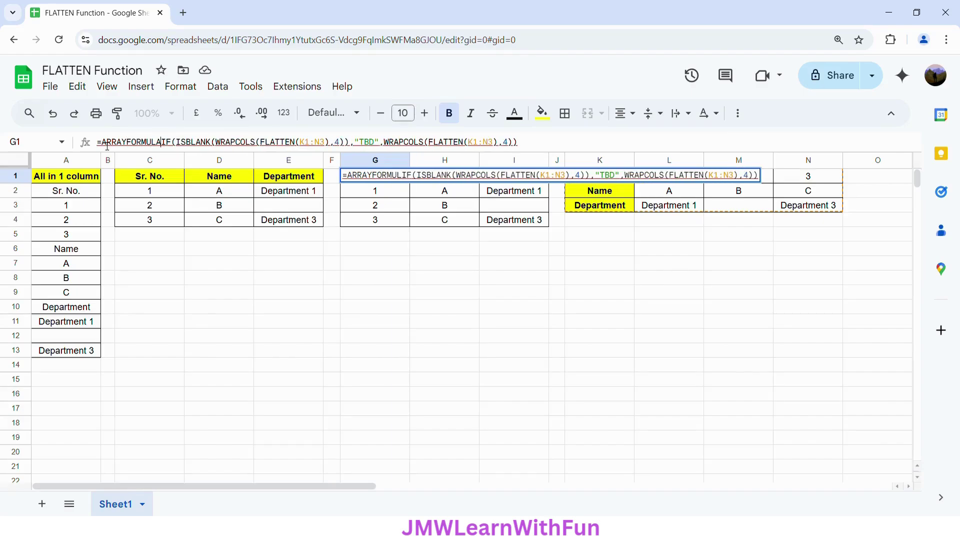
type("(")
left_click(549, 148)
type(")")
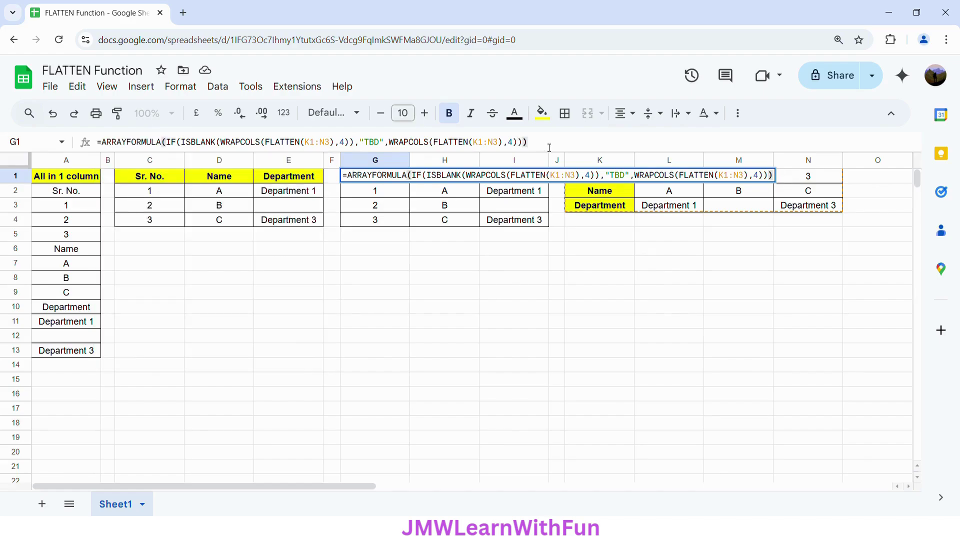
key("Return")
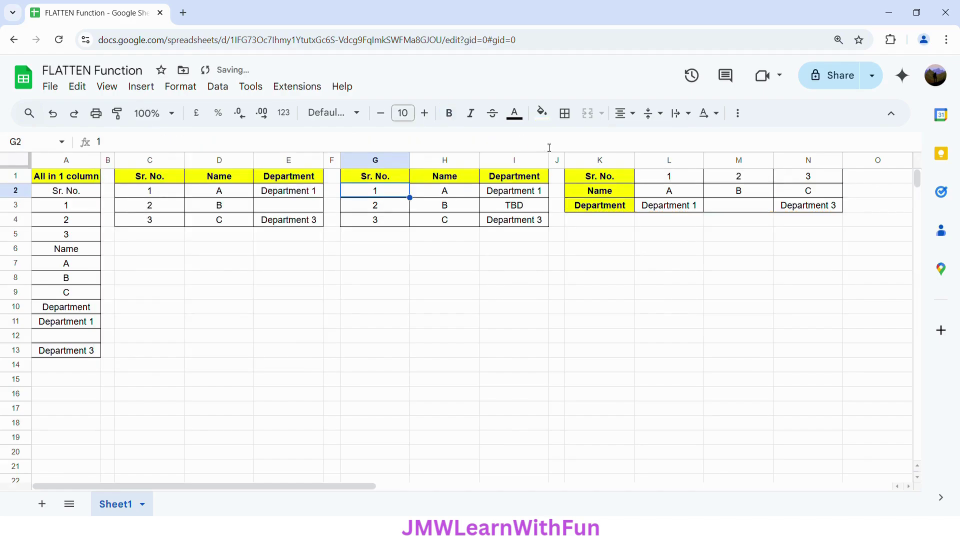
left_click(517, 211)
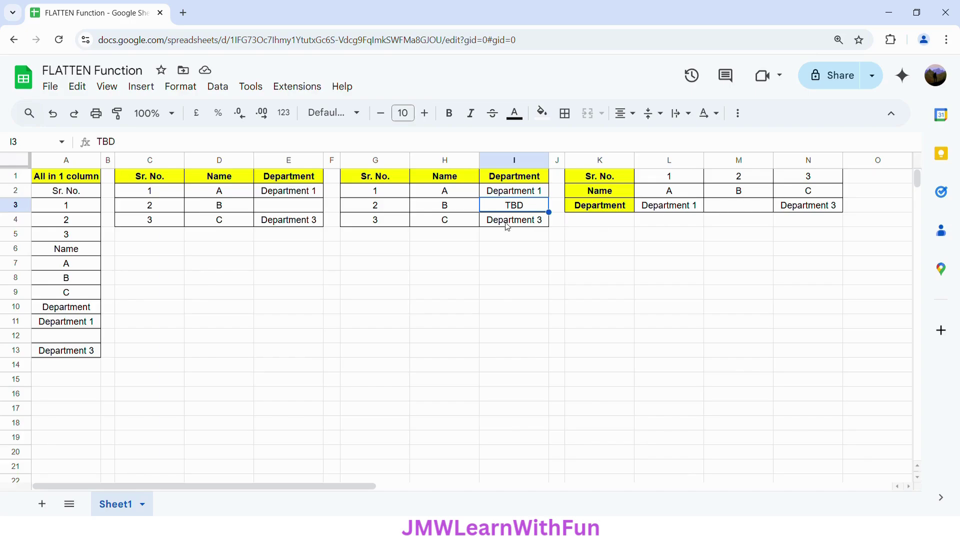
left_click(392, 183)
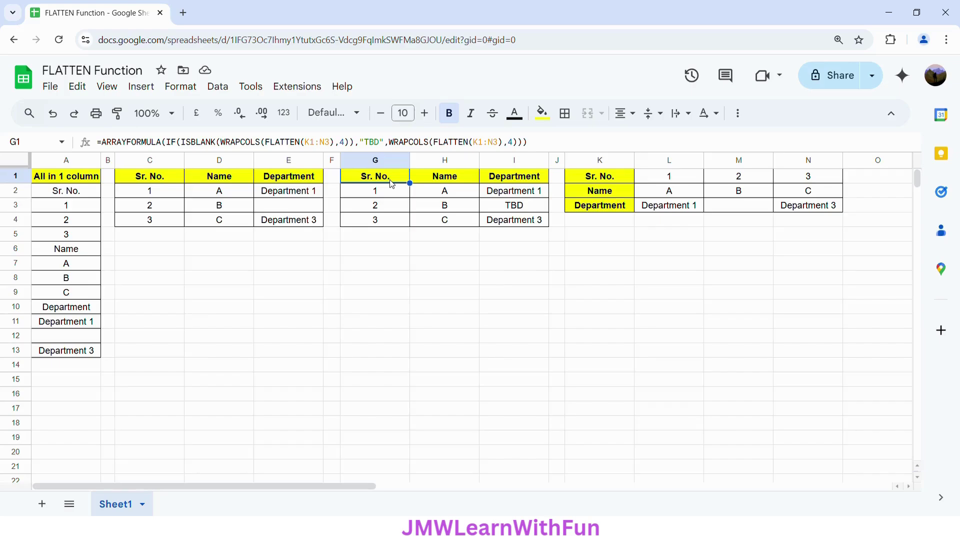